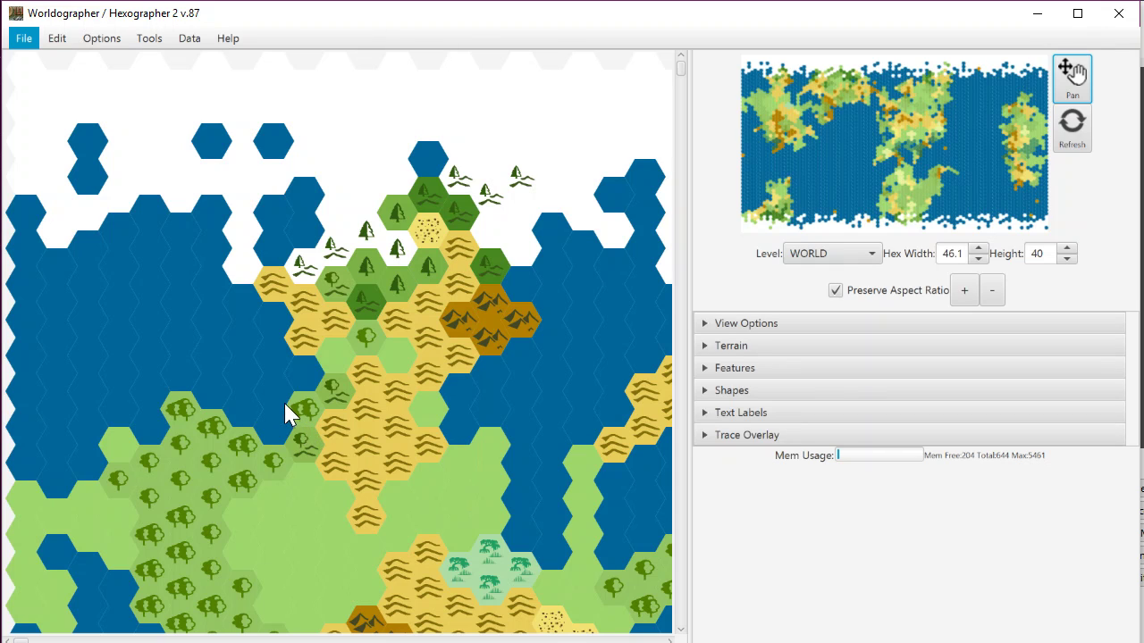
Run Generate Coasts from the Tools menu across the entire world map
{"action": "left_click", "coordinate": [148, 38]}
{"action": "left_click", "coordinate": [148, 49]}
{"action": "left_click", "coordinate": [146, 45]}
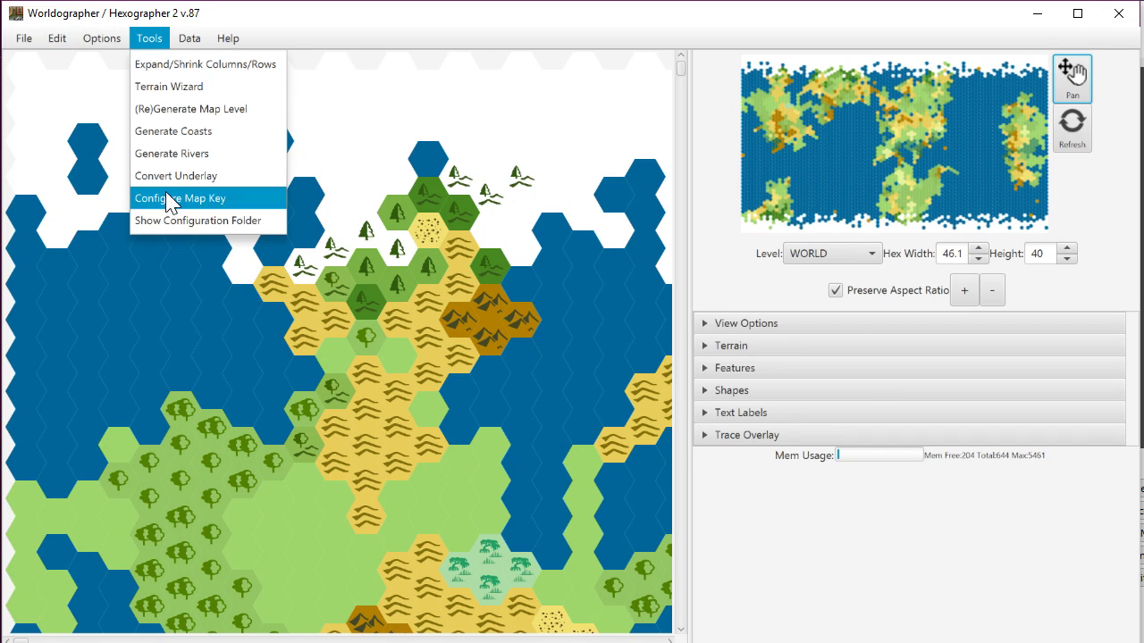
{"action": "left_click", "coordinate": [172, 136]}
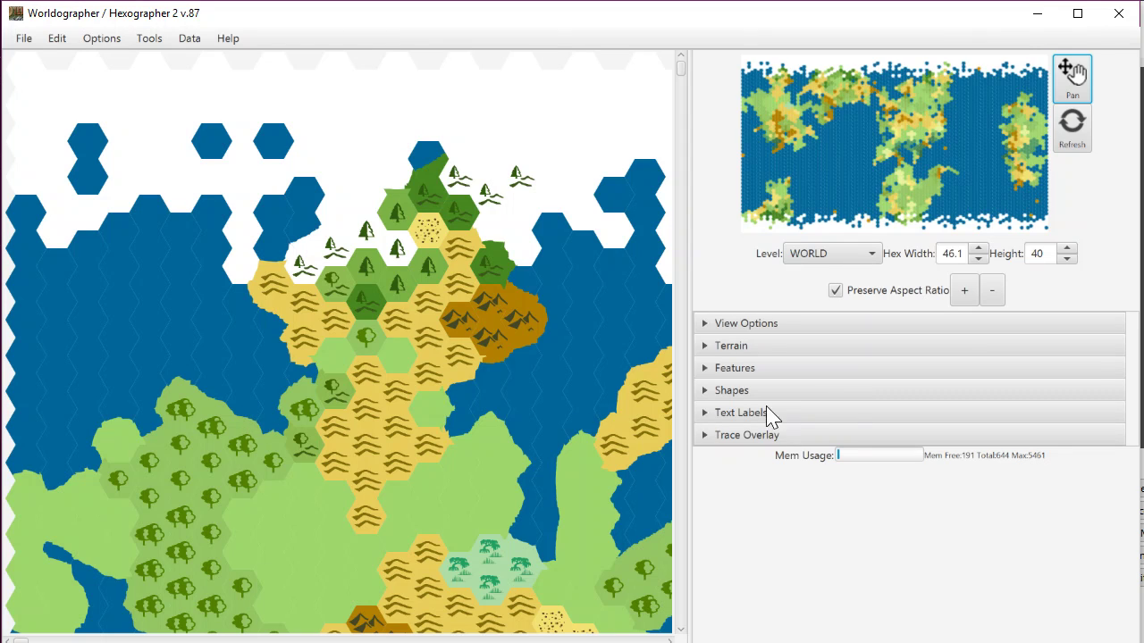
Use the Make Coastline terrain brush to paint a ragged edge along the lower-left forest's western shore
{"action": "left_click", "coordinate": [740, 354]}
{"action": "left_click", "coordinate": [740, 354]}
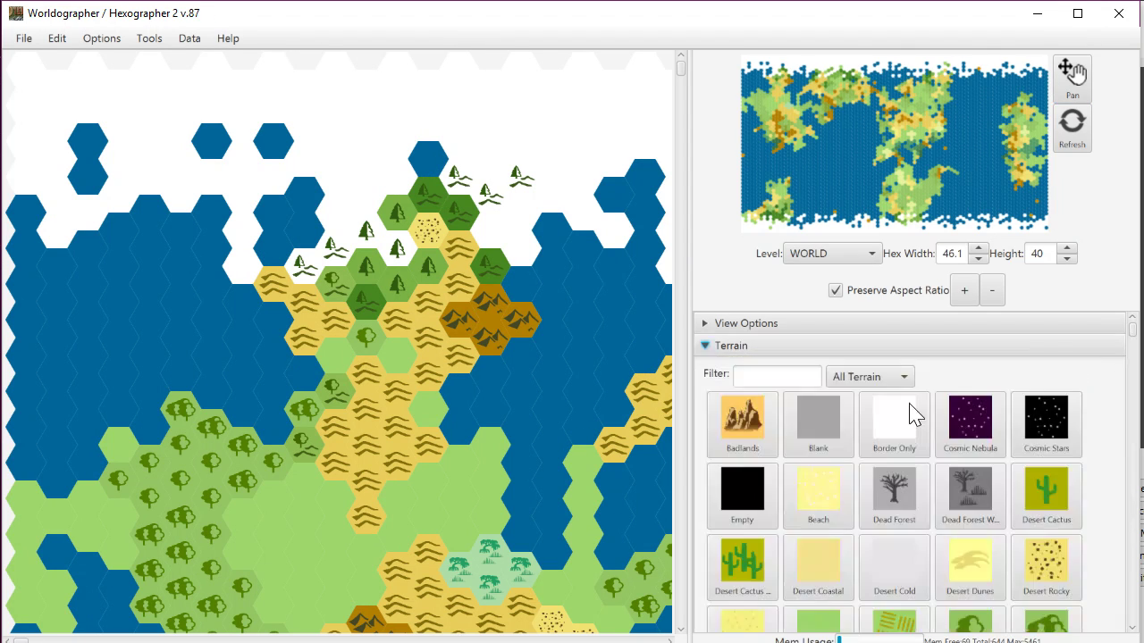
{"action": "left_click_drag", "start_coordinate": [1135, 339], "coordinate": [1135, 619]}
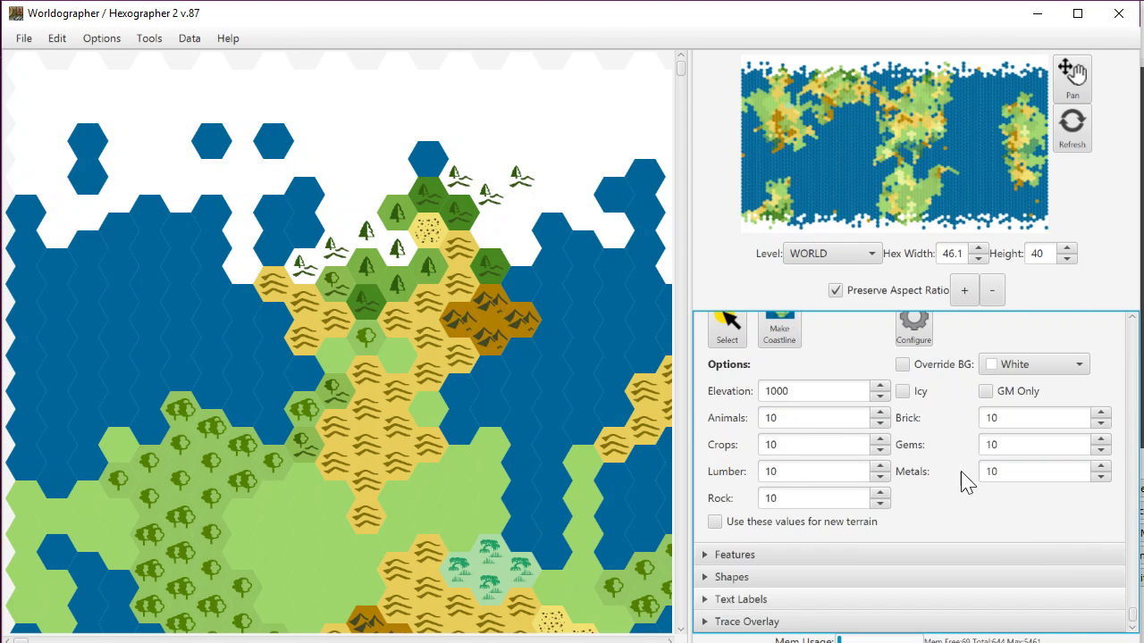
{"action": "left_click", "coordinate": [801, 349]}
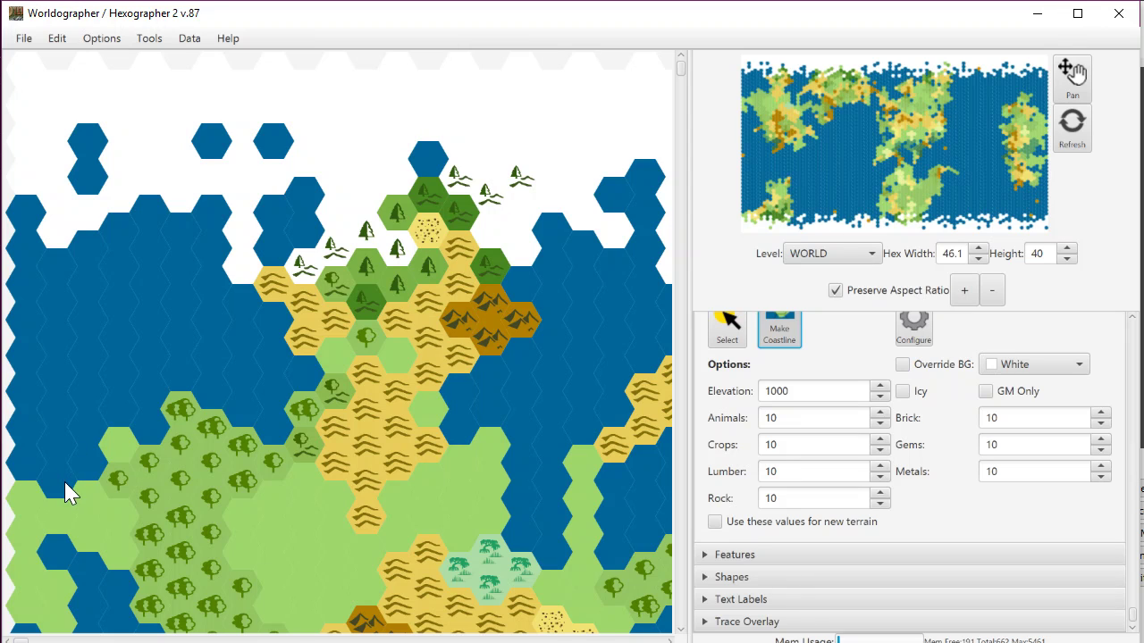
{"action": "mouse_move", "coordinate": [80, 466]}
{"action": "left_mouse_down"}
{"action": "mouse_move", "coordinate": [124, 415]}
{"action": "mouse_move", "coordinate": [152, 433]}
{"action": "mouse_move", "coordinate": [145, 392]}
{"action": "mouse_move", "coordinate": [121, 412]}
{"action": "mouse_move", "coordinate": [216, 390]}
{"action": "left_mouse_up"}
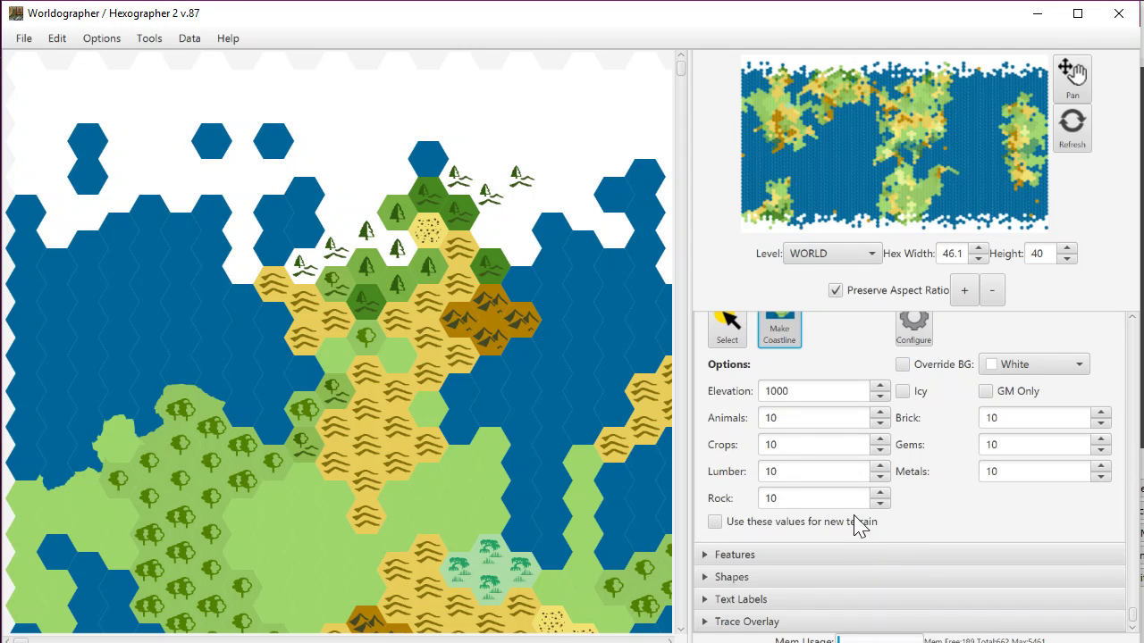
{"action": "left_click", "coordinate": [861, 579]}
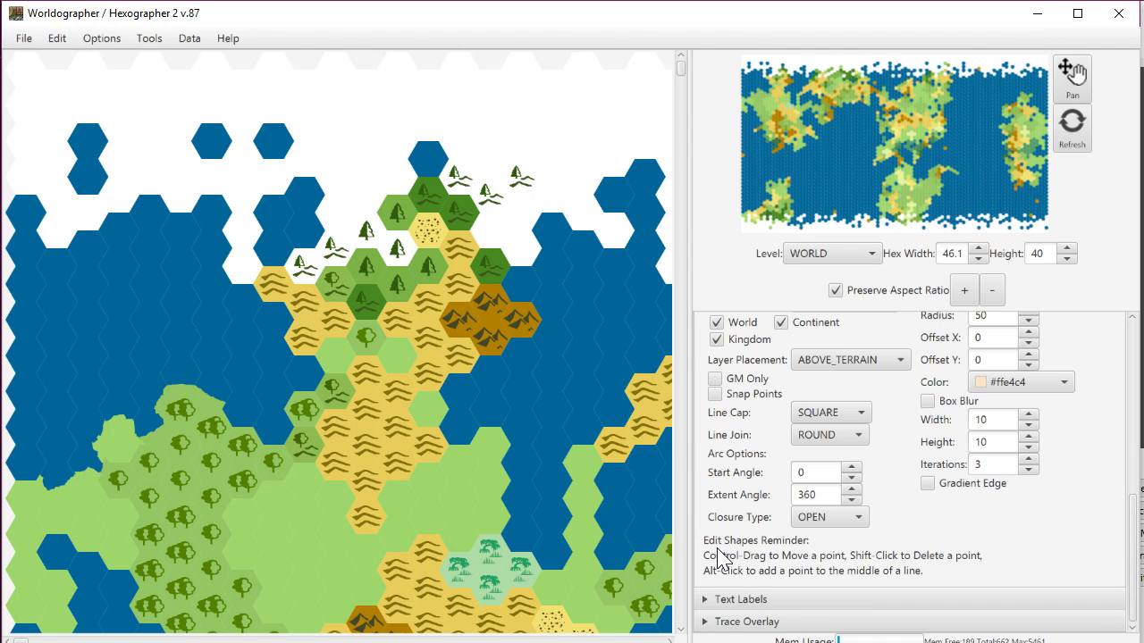
Zoom in twice on the northwestern forest coast and select its green coastline shape
{"action": "left_click", "coordinate": [964, 290]}
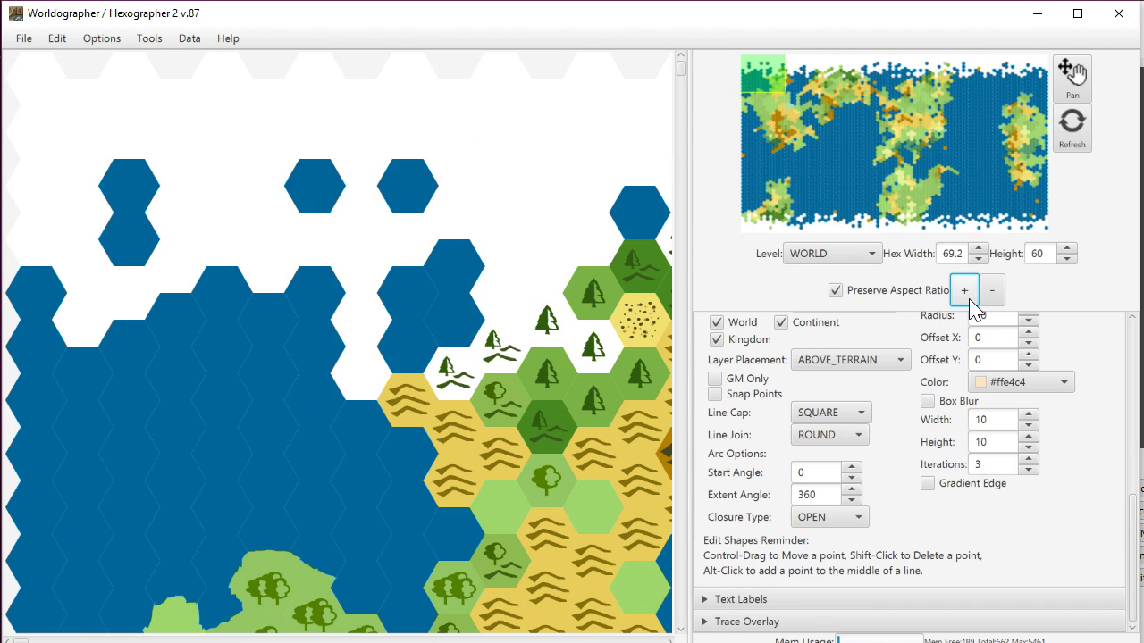
{"action": "left_click", "coordinate": [964, 290]}
{"action": "left_click_drag", "start_coordinate": [758, 79], "coordinate": [749, 75]}
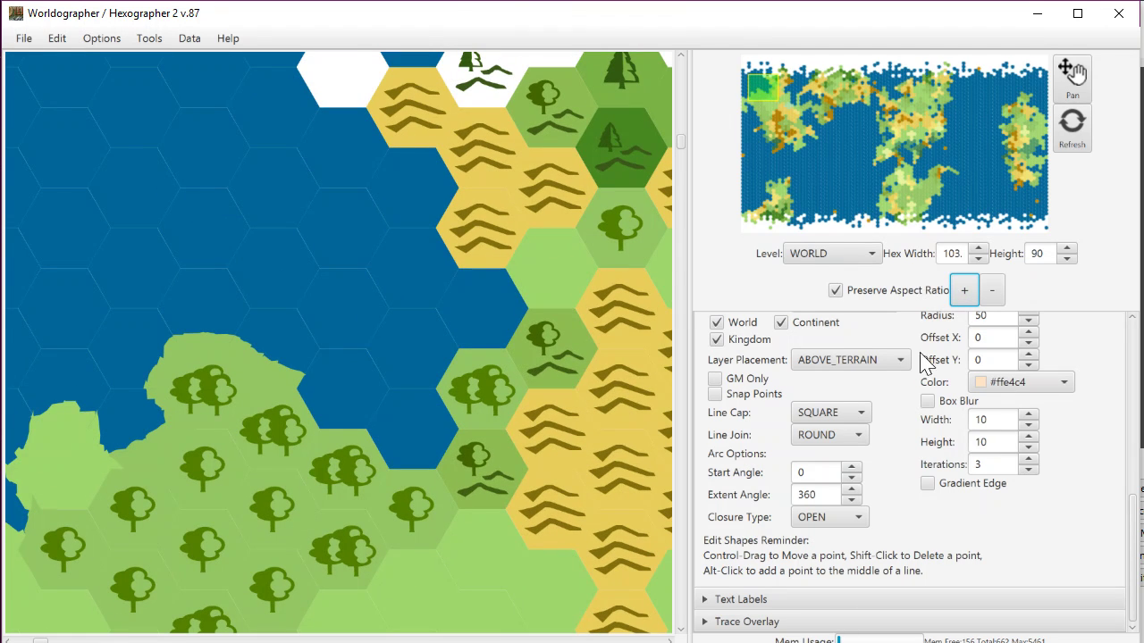
{"action": "left_click_drag", "start_coordinate": [1139, 585], "coordinate": [1138, 424]}
{"action": "left_click", "coordinate": [923, 382]}
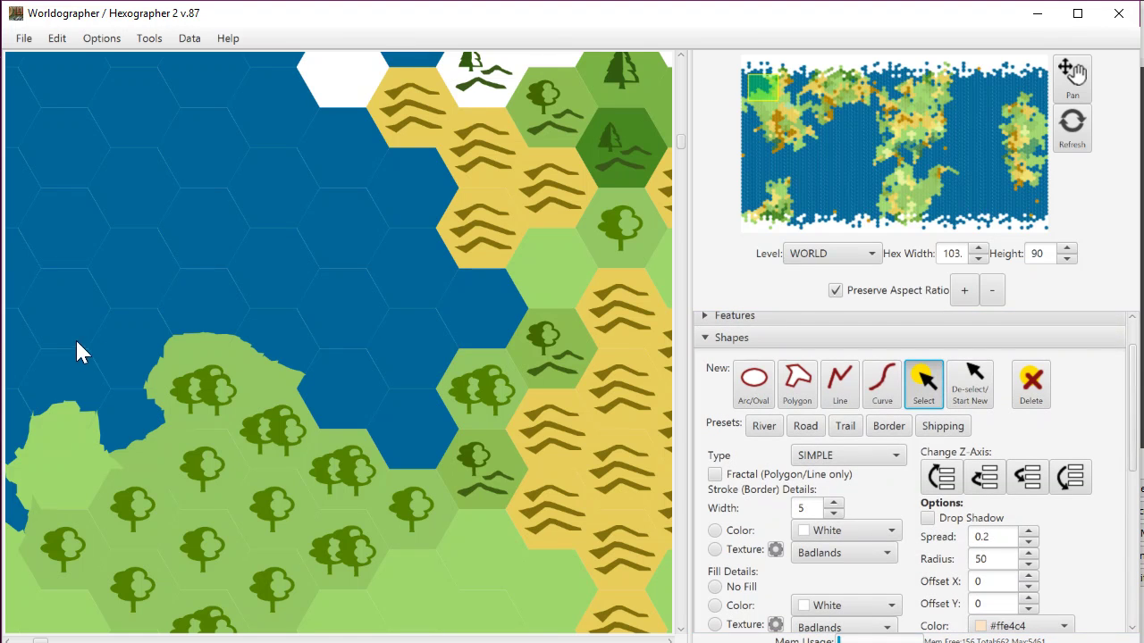
{"action": "left_click", "coordinate": [186, 335]}
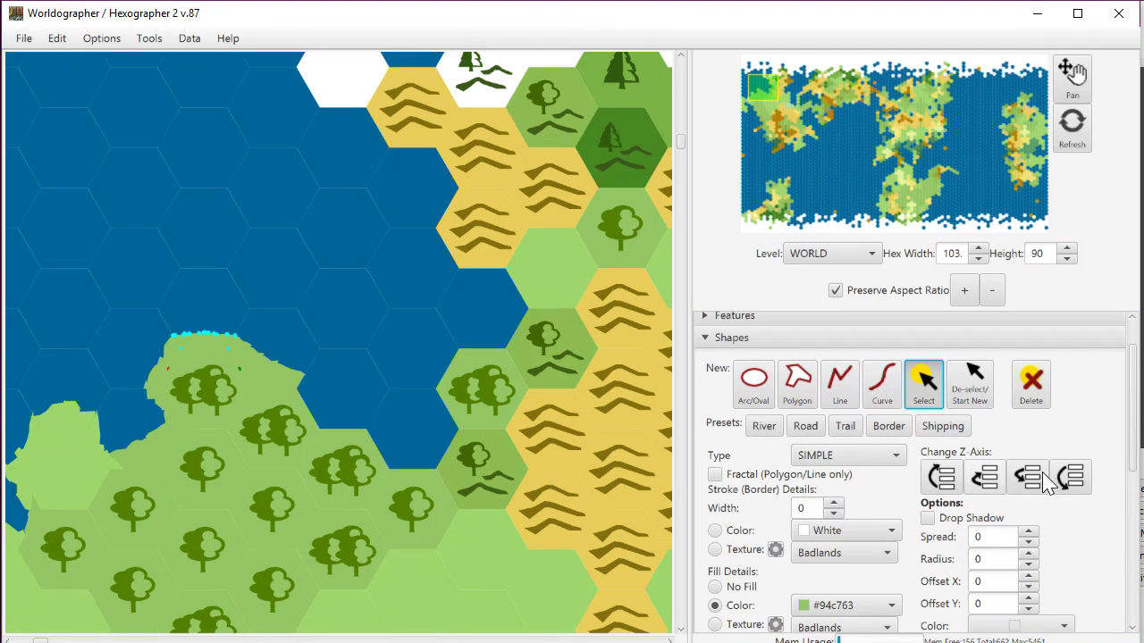
Add an extra point to the selected coastline shape
{"action": "left_click_drag", "start_coordinate": [1136, 432], "coordinate": [1136, 521]}
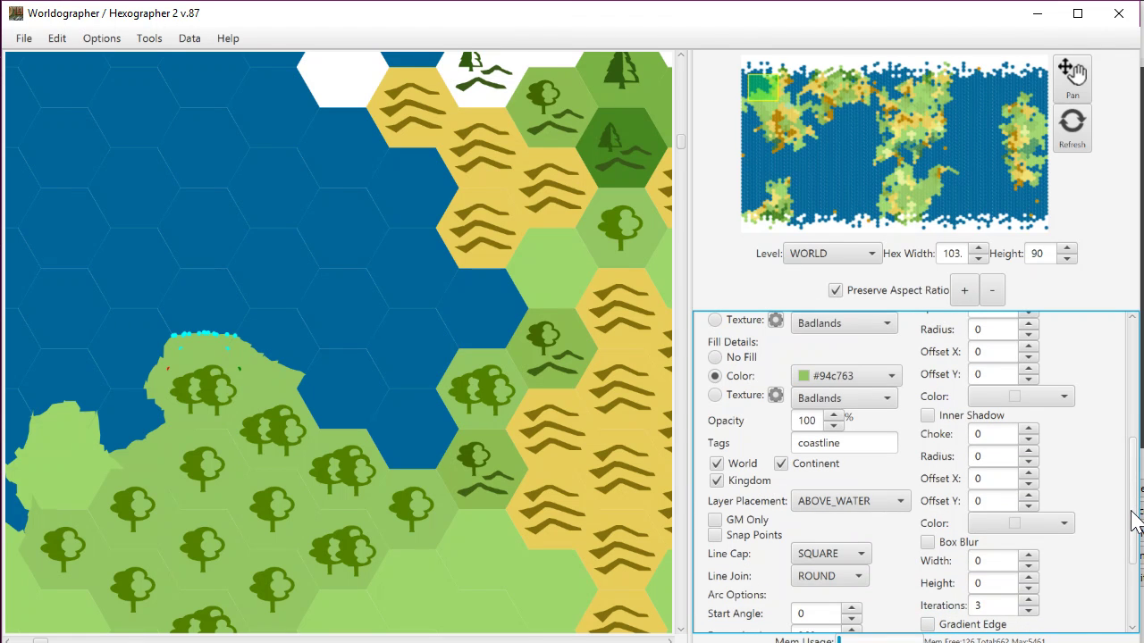
{"action": "left_click_drag", "start_coordinate": [1131, 510], "coordinate": [1131, 579]}
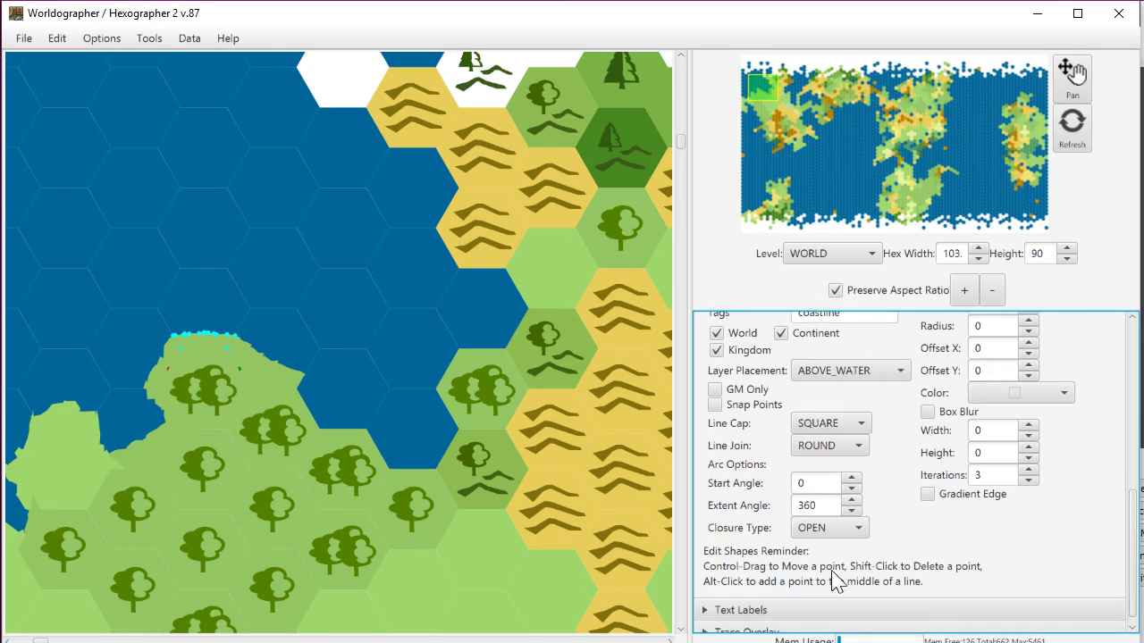
{"action": "left_click", "coordinate": [229, 322]}
{"action": "left_click_drag", "start_coordinate": [1135, 509], "coordinate": [1138, 332]}
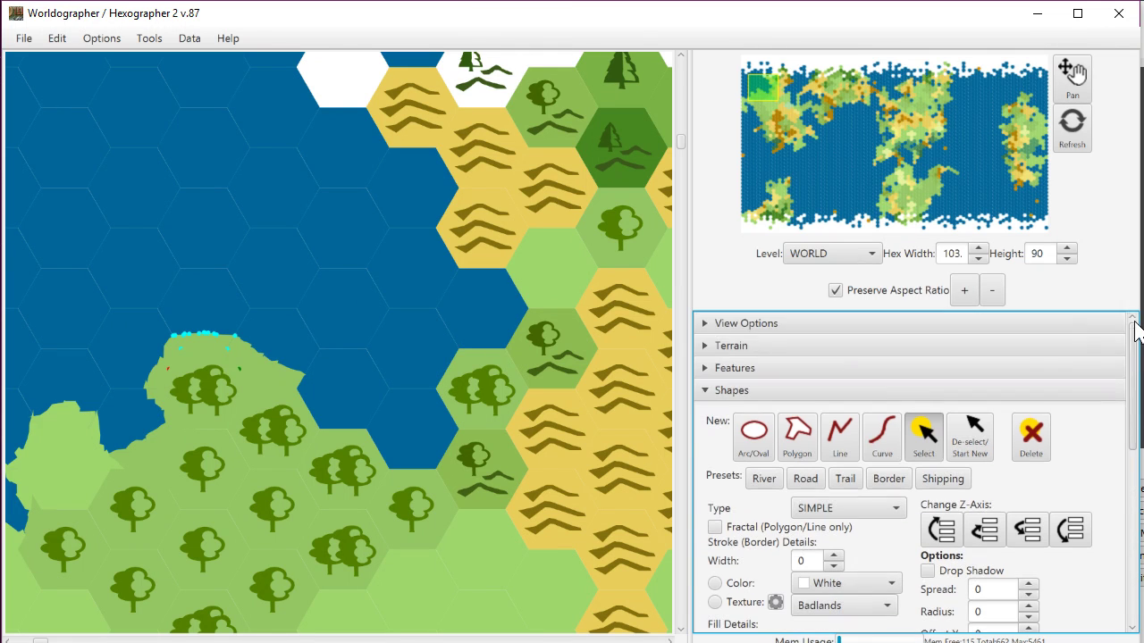
Delete the selected green coastline shape and switch to the Polygon tool
{"action": "left_click", "coordinate": [1033, 451]}
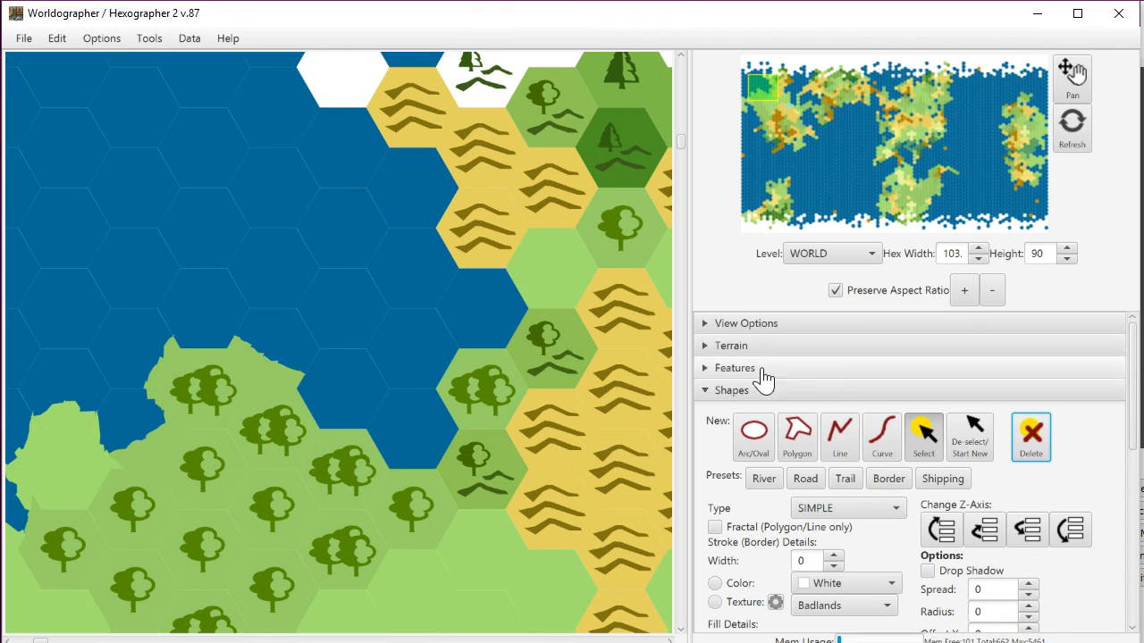
{"action": "left_click", "coordinate": [796, 434]}
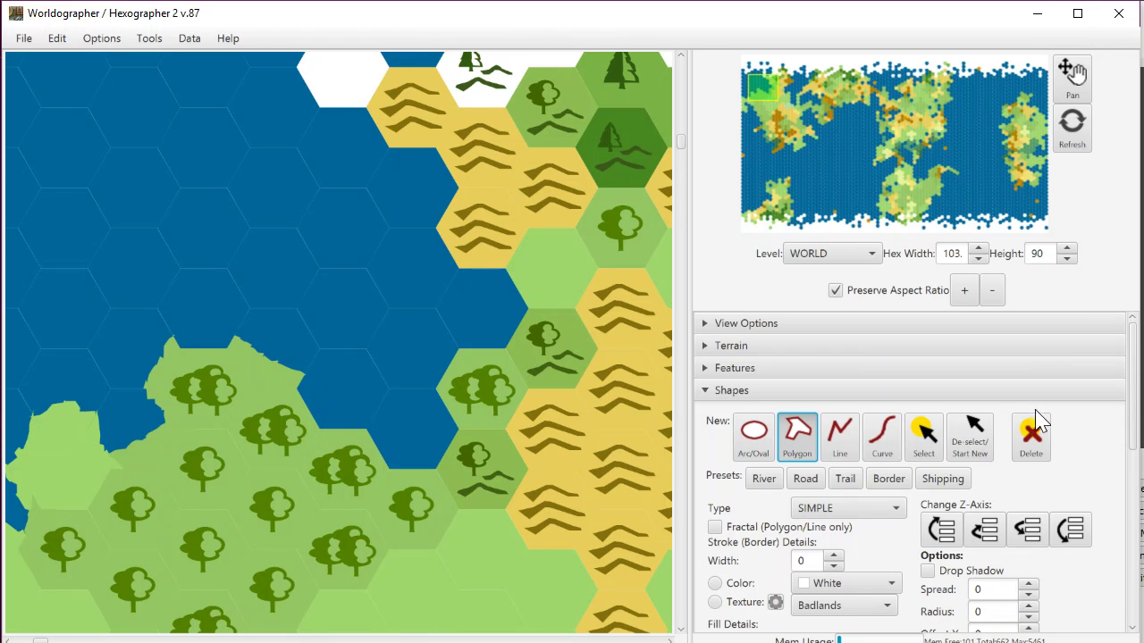
Begin a #94c763 green polygon and trace it along the forest's northeastern shoreline
{"action": "scroll", "coordinate": [1137, 456], "scroll_direction": "down", "scroll_amount": 2}
{"action": "scroll", "coordinate": [1128, 483], "scroll_direction": "down", "scroll_amount": 4}
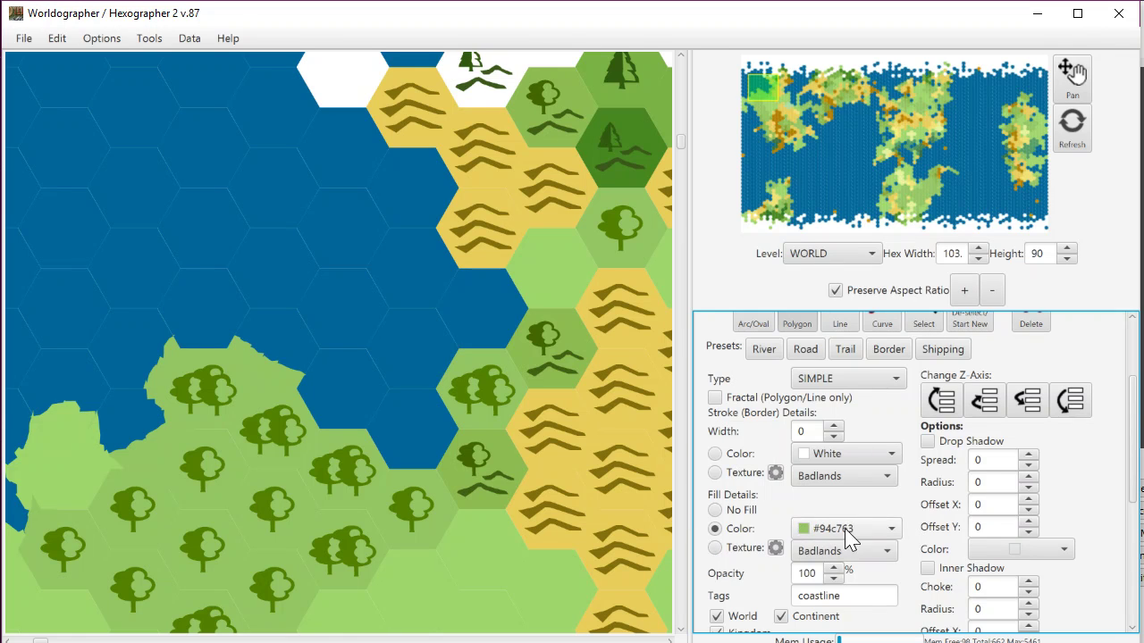
{"action": "left_click", "coordinate": [309, 380]}
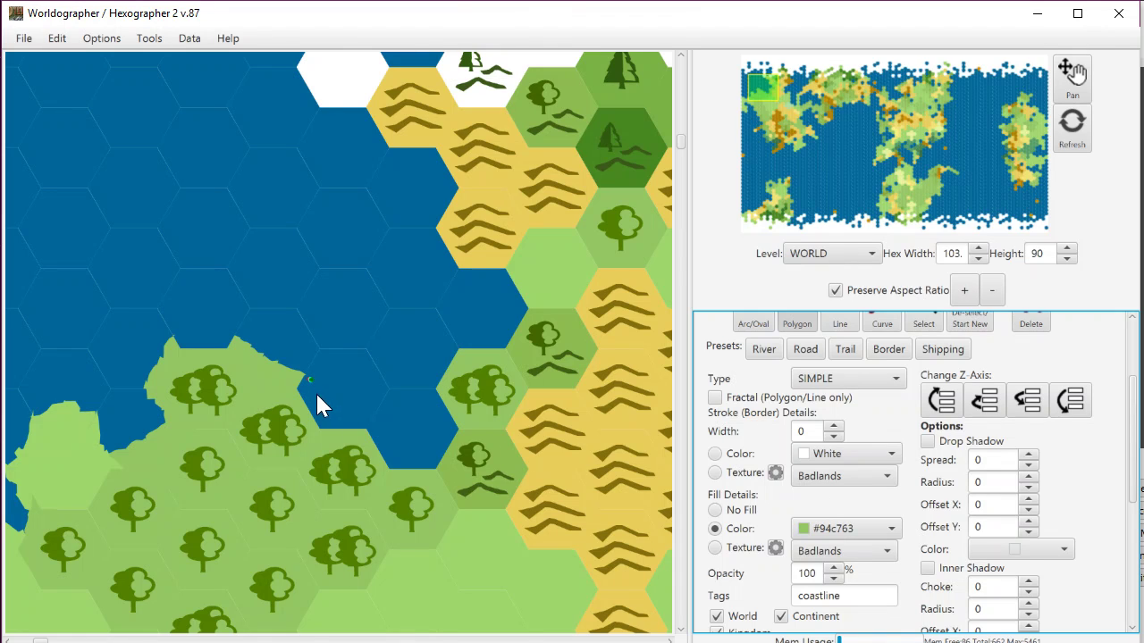
{"action": "mouse_move", "coordinate": [366, 417]}
{"action": "left_mouse_down"}
{"action": "mouse_move", "coordinate": [439, 467]}
{"action": "mouse_move", "coordinate": [434, 477]}
{"action": "left_mouse_up"}
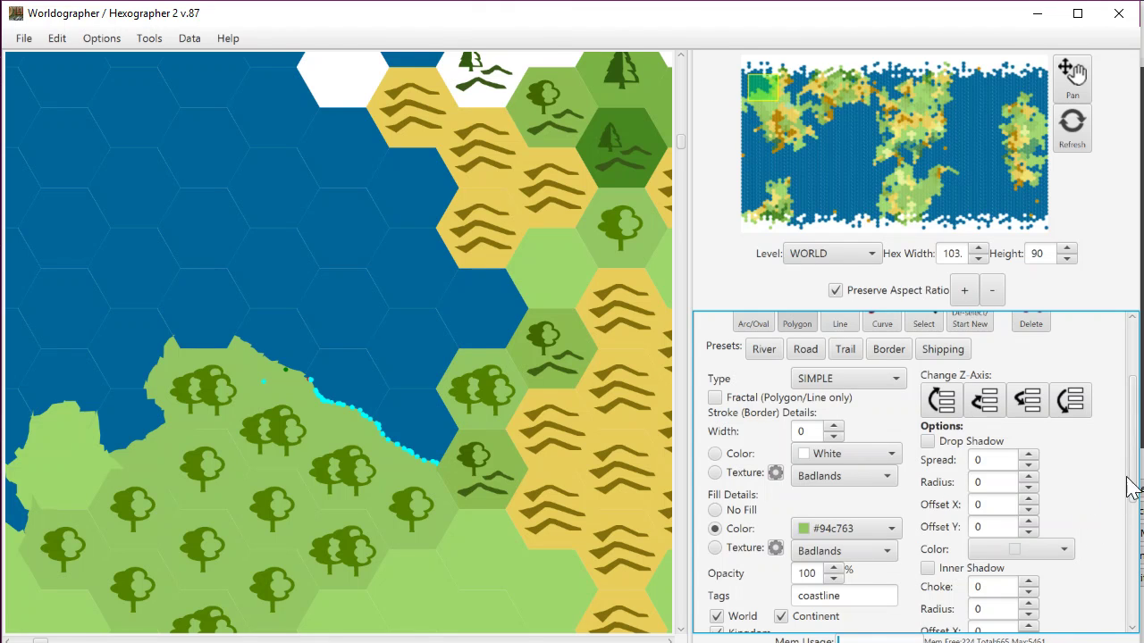
{"action": "left_click_drag", "start_coordinate": [1132, 475], "coordinate": [1137, 522]}
{"action": "scroll", "coordinate": [1131, 523], "scroll_direction": "down", "scroll_amount": 1}
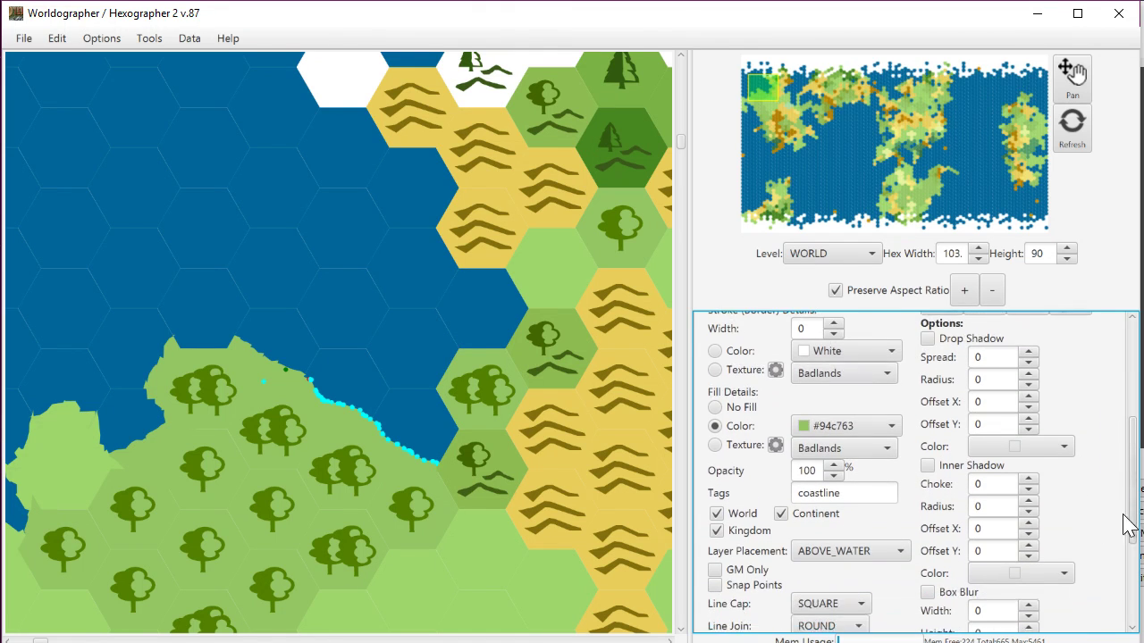
Keep the polygon's layer placement at ABOVE_WATER and add another vertex near the shore
{"action": "left_click", "coordinate": [827, 553]}
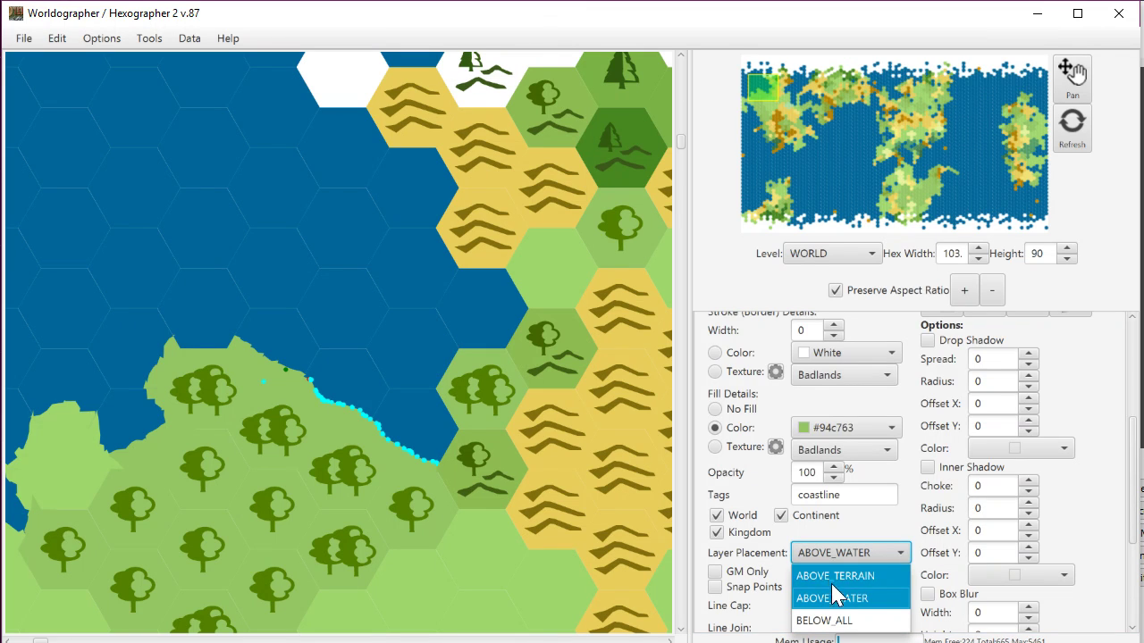
{"action": "left_click", "coordinate": [845, 534]}
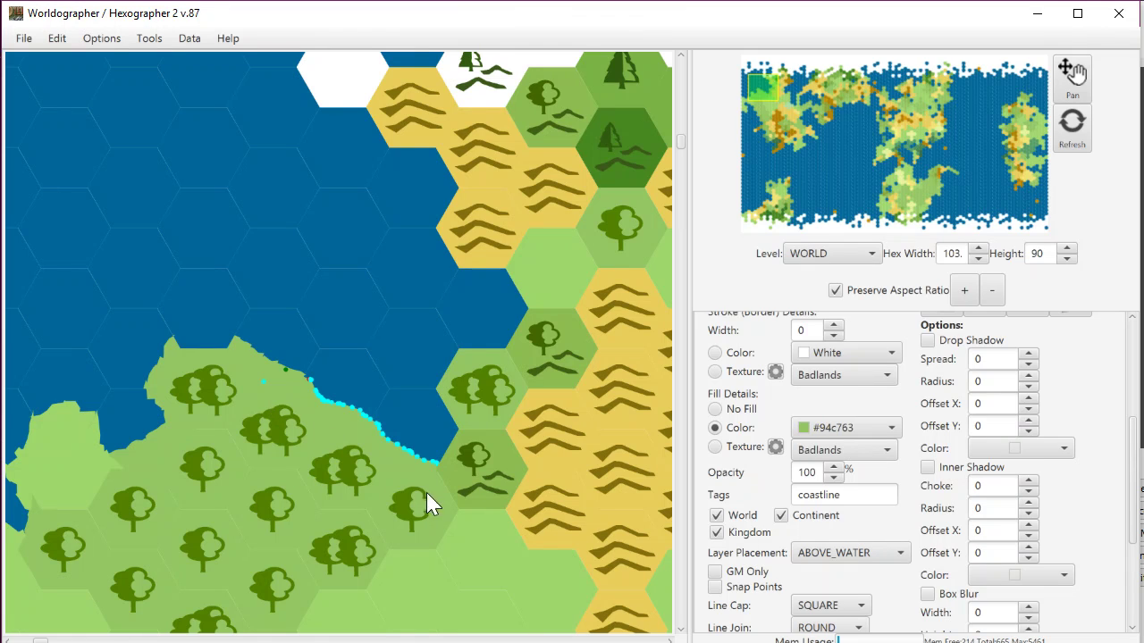
{"action": "left_click", "coordinate": [262, 383]}
{"action": "left_click", "coordinate": [1133, 526]}
{"action": "scroll", "coordinate": [1133, 529], "scroll_direction": "up", "scroll_amount": 3}
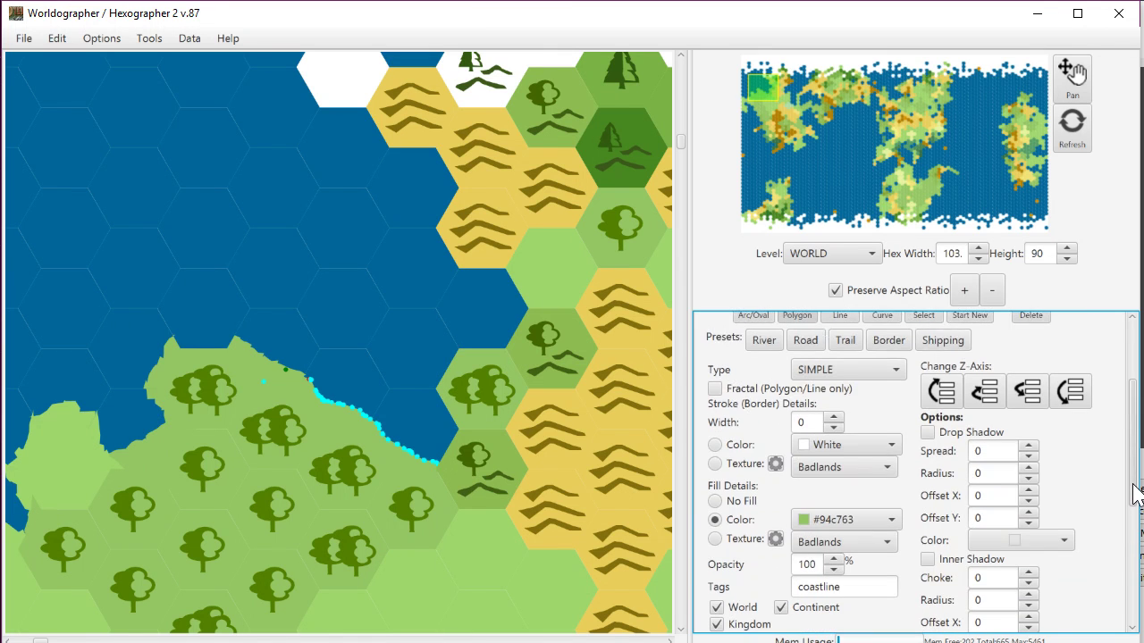
{"action": "scroll", "coordinate": [1133, 394], "scroll_direction": "up", "scroll_amount": 5}
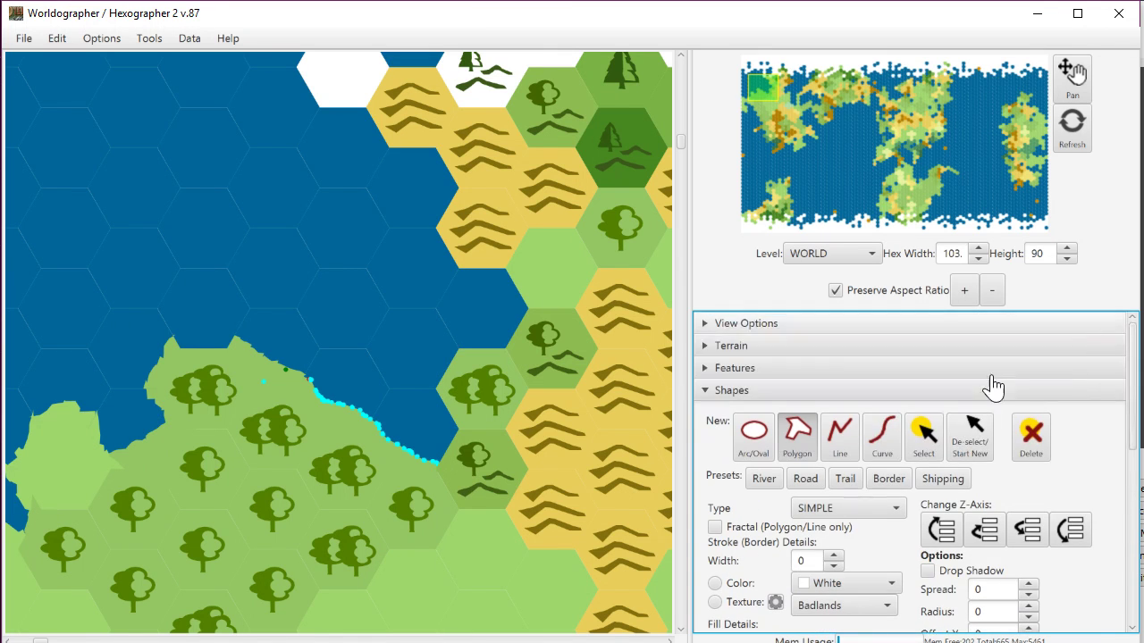
Finish the green land polygon and set the fill colour to dark blue #006699
{"action": "left_click", "coordinate": [967, 436]}
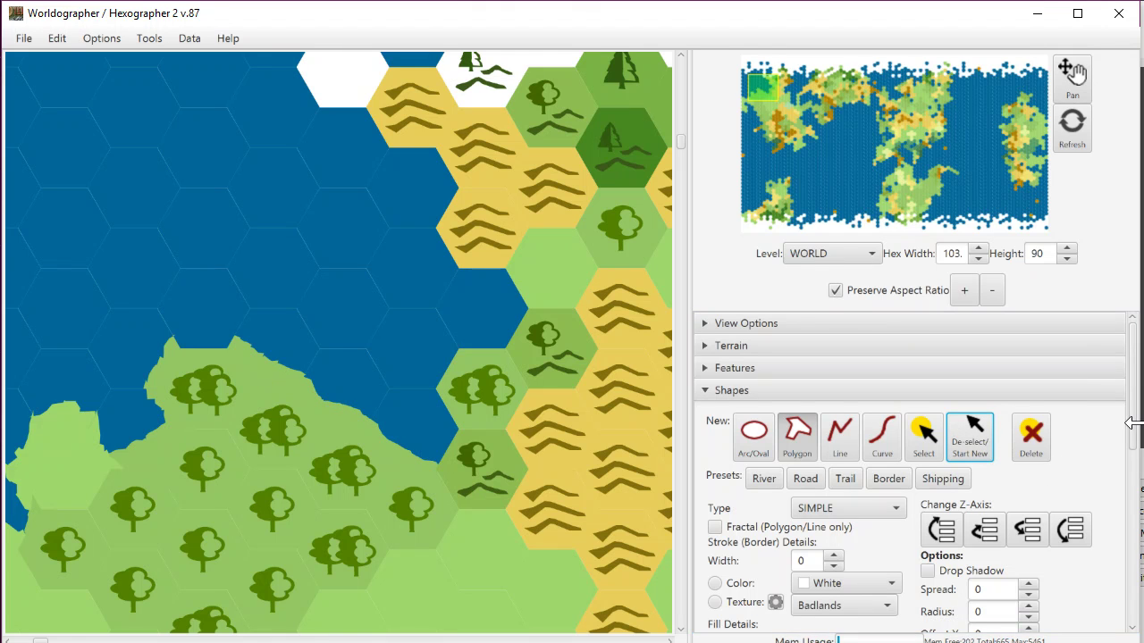
{"action": "left_click_drag", "start_coordinate": [1134, 447], "coordinate": [1136, 510]}
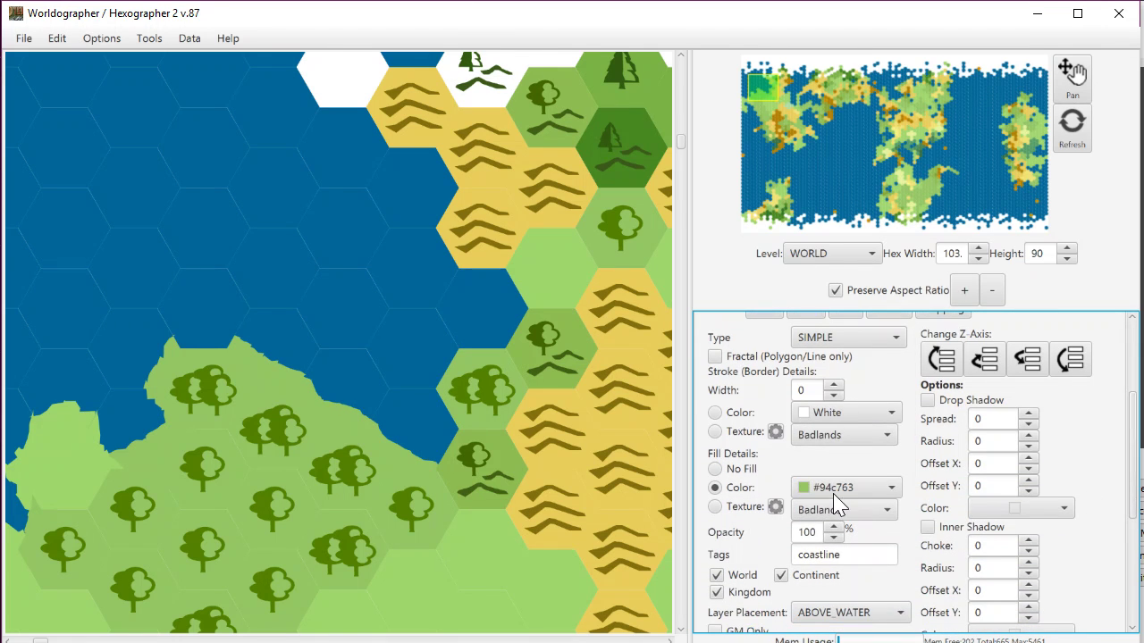
{"action": "left_click", "coordinate": [821, 488]}
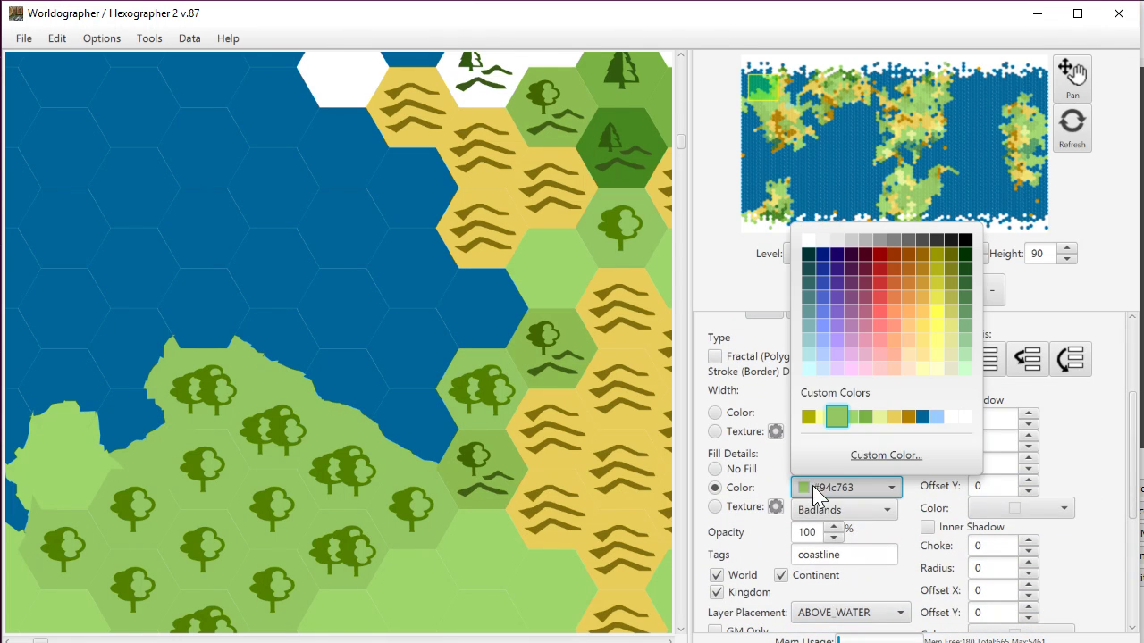
{"action": "left_click", "coordinate": [920, 417]}
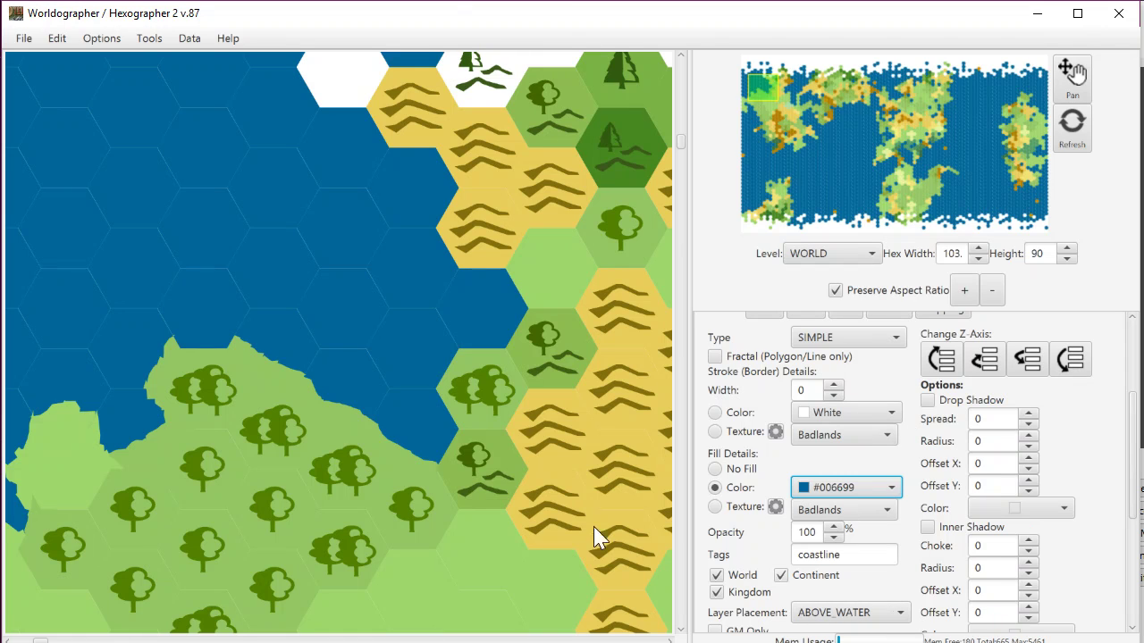
Place the first four corners of a water polygon out in the bay
{"action": "left_click", "coordinate": [437, 464]}
{"action": "left_click", "coordinate": [496, 340]}
{"action": "left_click", "coordinate": [487, 318]}
{"action": "left_click", "coordinate": [441, 316]}
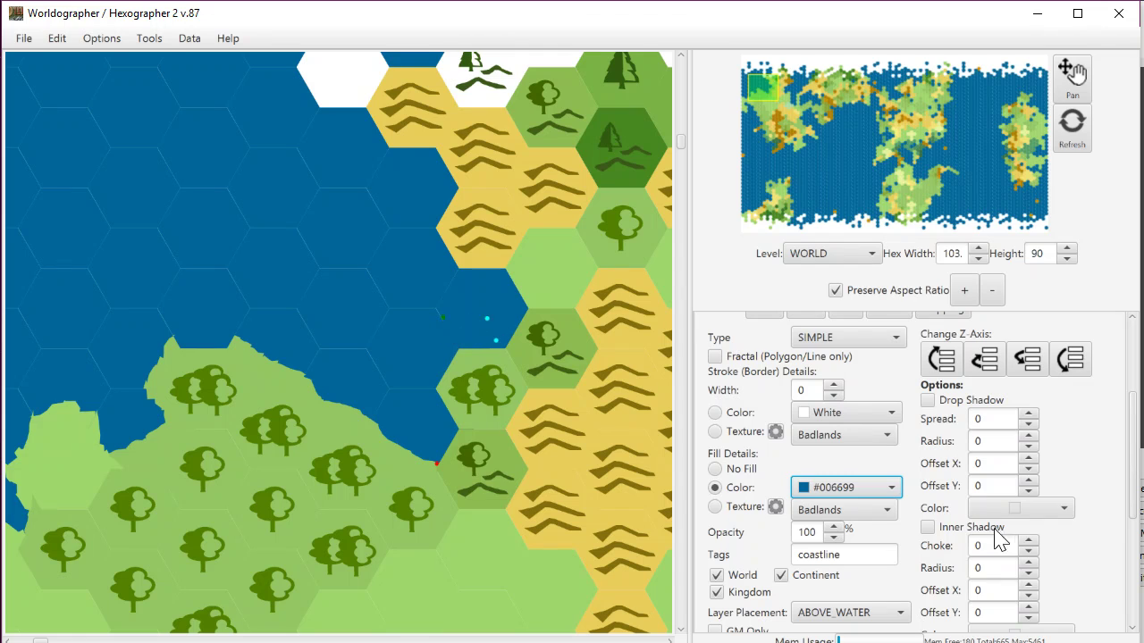
{"action": "left_click", "coordinate": [889, 614]}
Set the water polygon to ABOVE_TERRAIN and add a corner near the bay's shore
{"action": "left_click", "coordinate": [845, 545]}
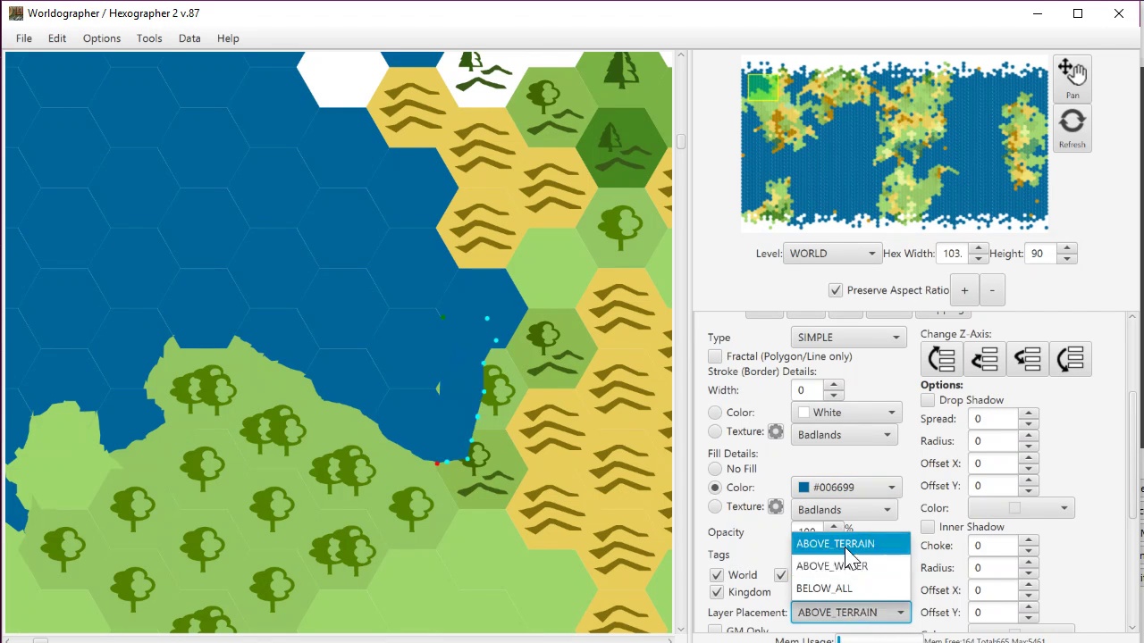
{"action": "left_click", "coordinate": [403, 382]}
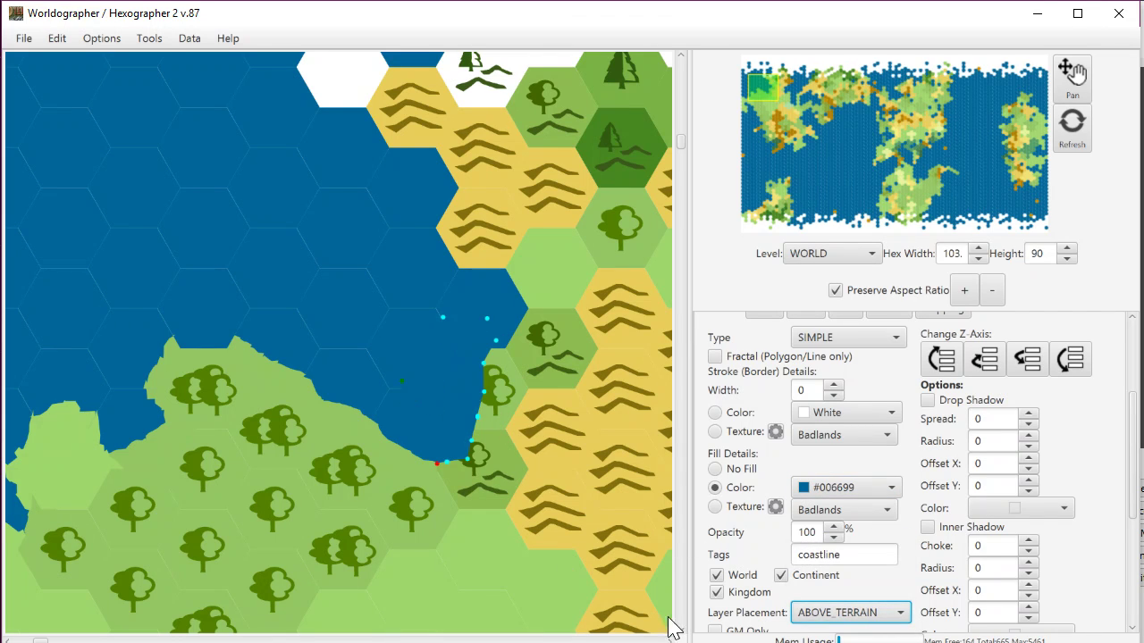